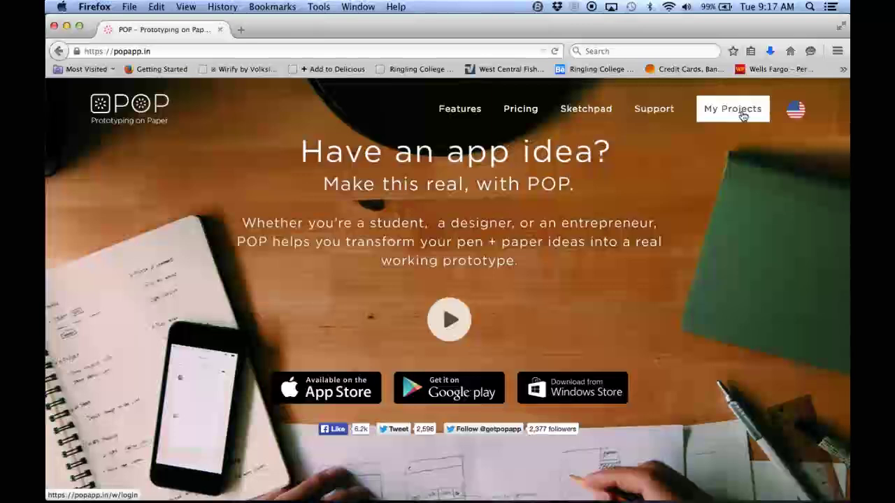
# Create a new iPhone 5 portrait project named 'WIREFrame TEST'.
pyautogui.click(743, 117)
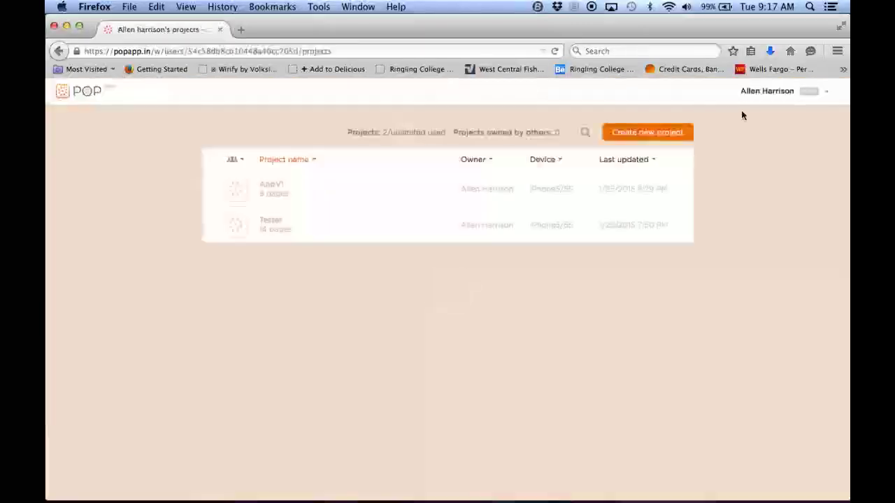
pyautogui.click(624, 135)
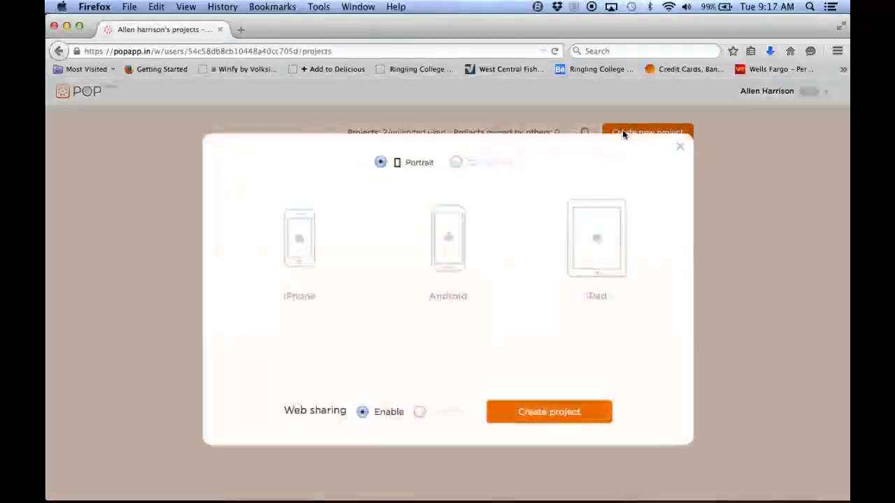
pyautogui.click(250, 237)
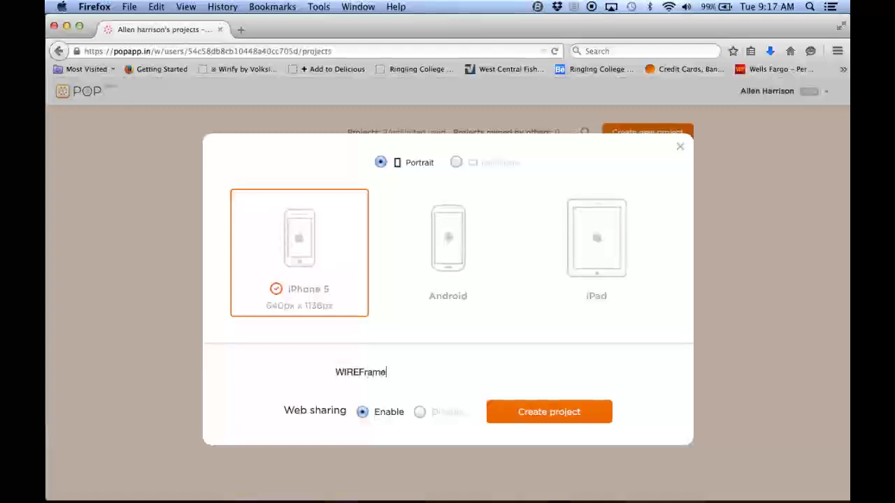
pyautogui.write('TEST')
pyautogui.click(577, 421)
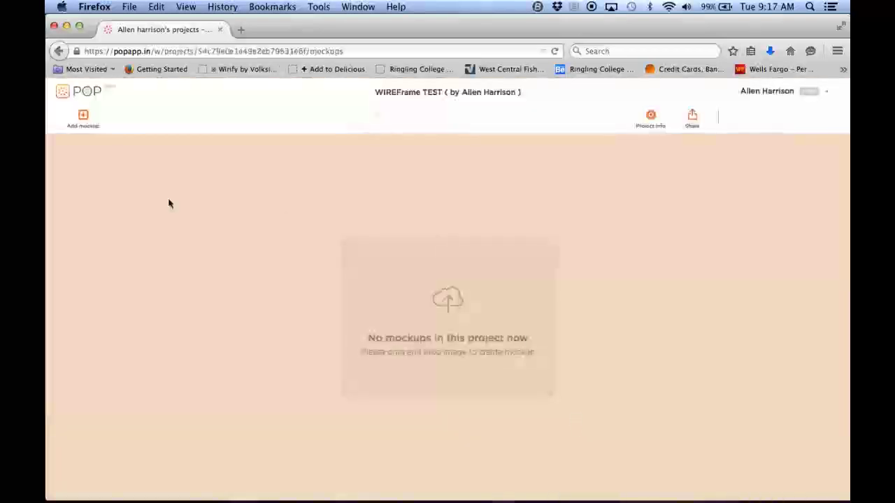
# Preview the sketches, then upload all eight images 1.jpg–8.jpg from protov1 as mockups.
pyautogui.click(83, 116)
pyautogui.click(209, 75)
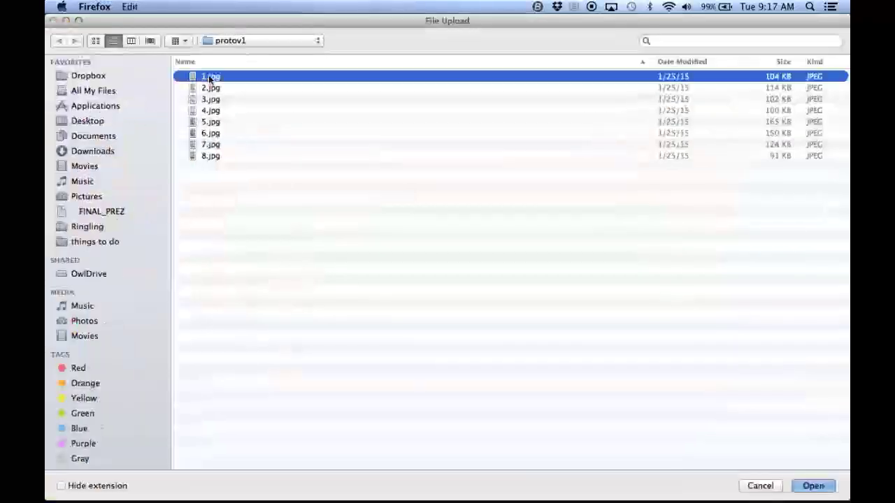
pyautogui.press('space')
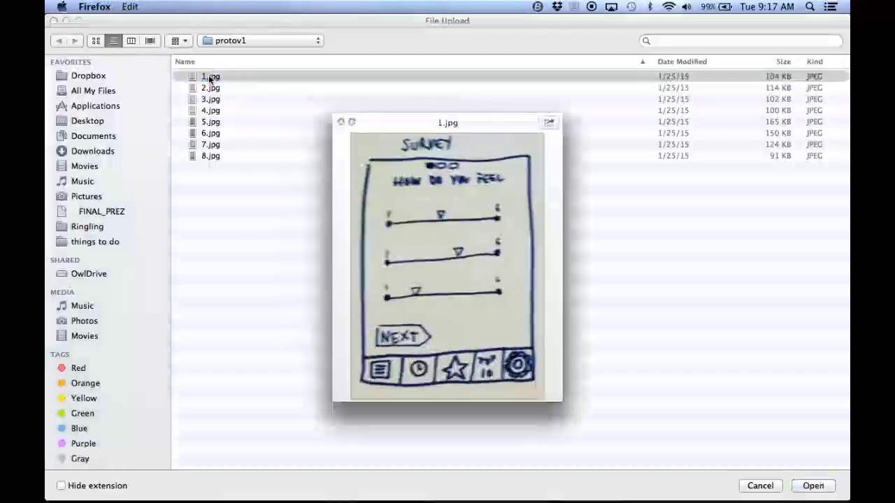
pyautogui.press('Down')
pyautogui.press('Down')
pyautogui.press('Down')
pyautogui.press('Down')
pyautogui.press('Down')
pyautogui.press('Down')
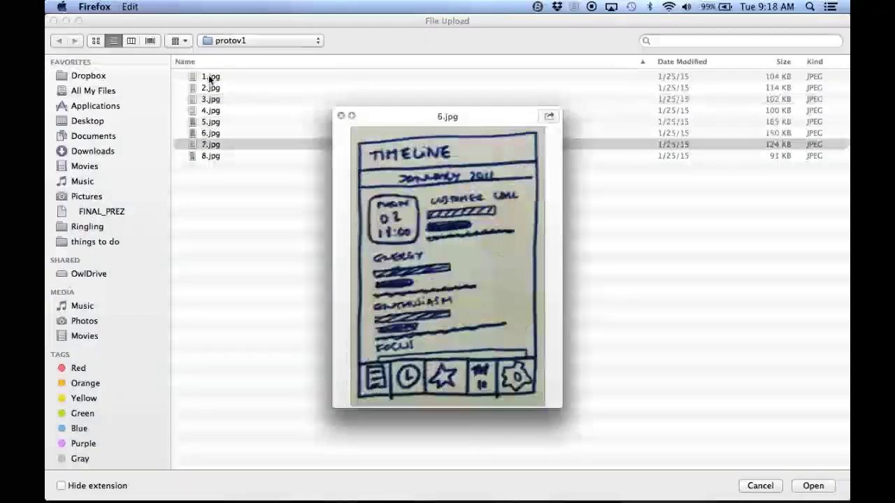
pyautogui.press('Down')
pyautogui.press('space')
pyautogui.press('super+a')
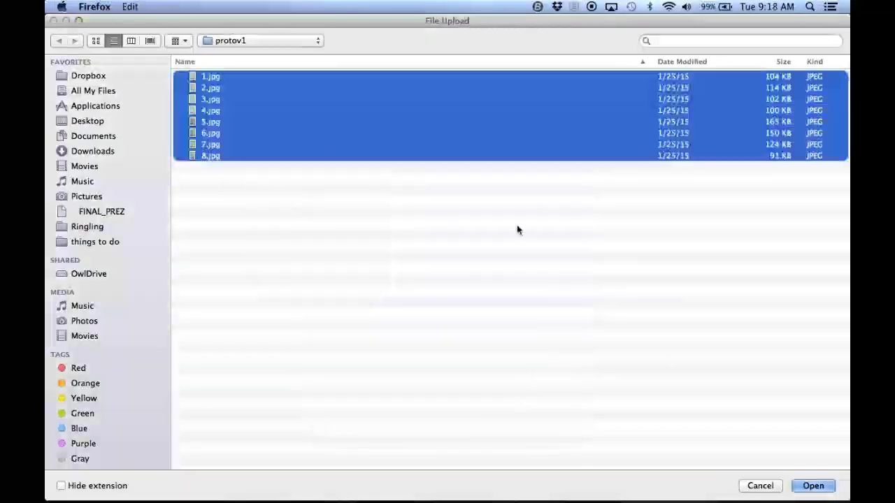
pyautogui.click(809, 485)
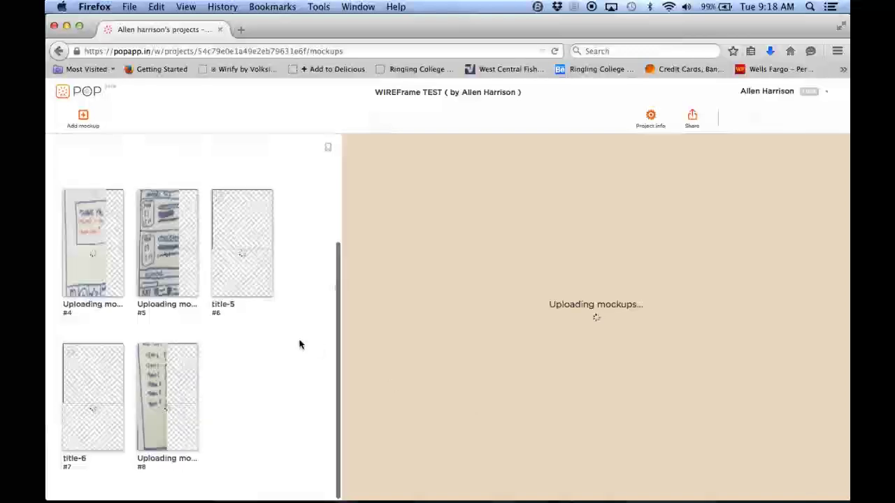
pyautogui.scroll(3, 299, 344)
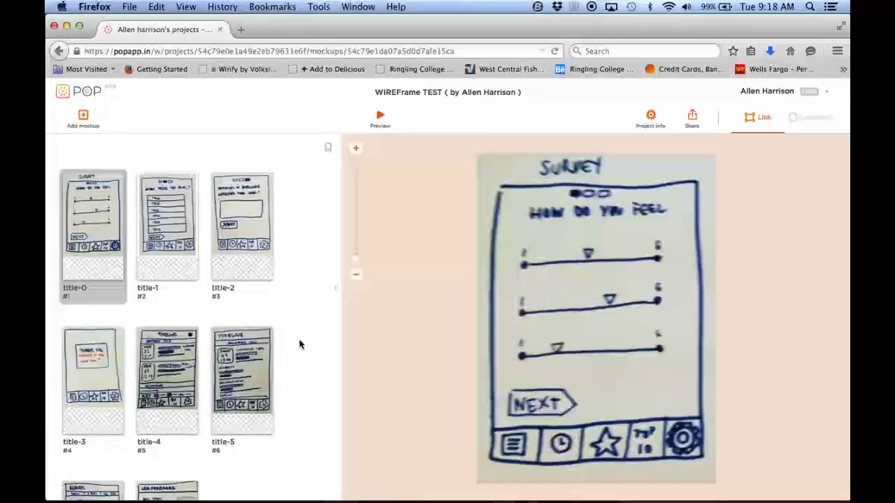
# Draw a hotspot over the Survey sketch's NEXT button linking to title-1 with the Next transition.
pyautogui.moveTo(102, 214)
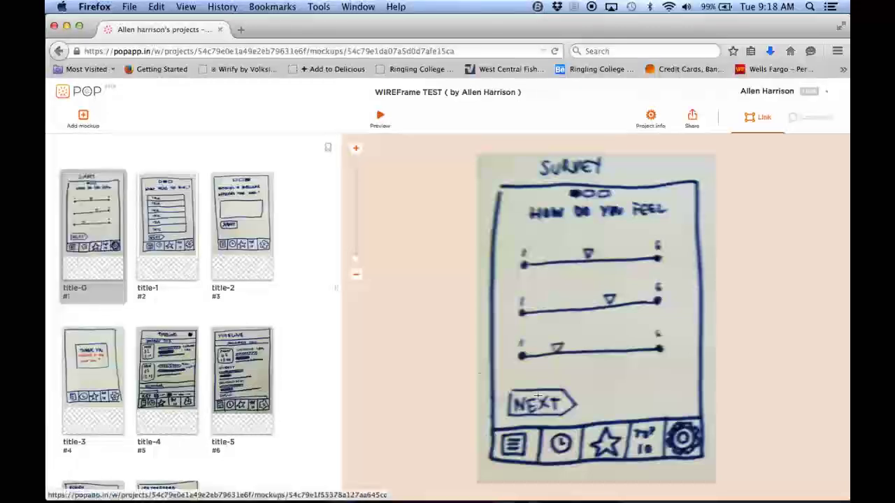
pyautogui.moveTo(508, 386); pyautogui.dragTo(572, 418)
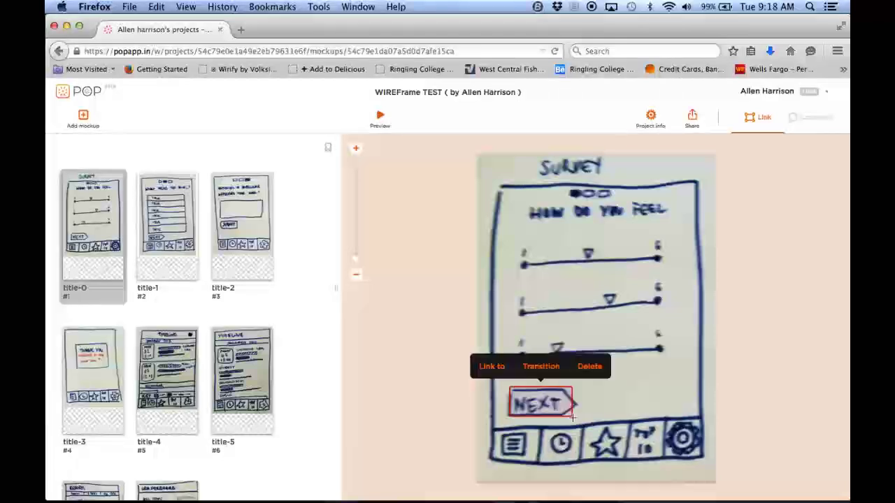
pyautogui.click(494, 366)
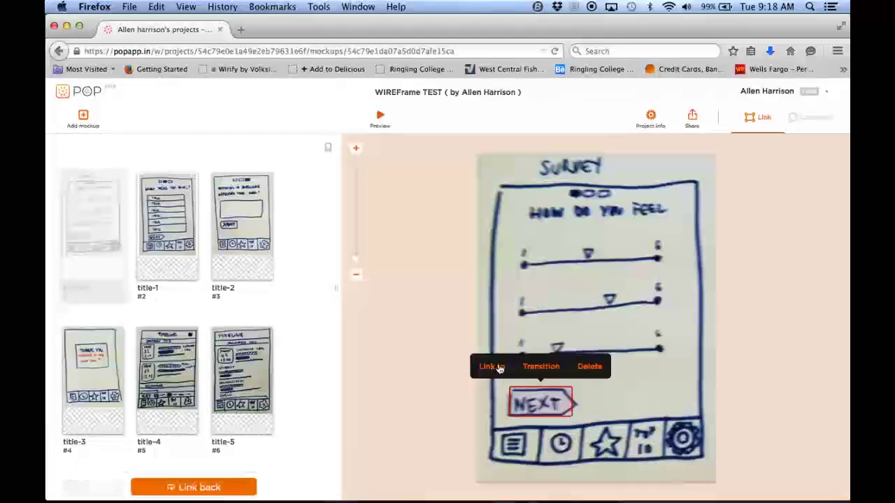
pyautogui.click(182, 218)
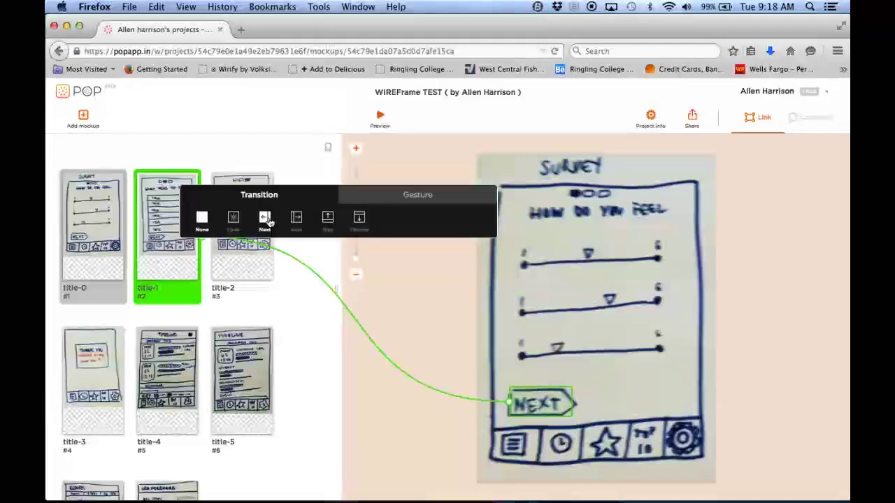
pyautogui.click(265, 219)
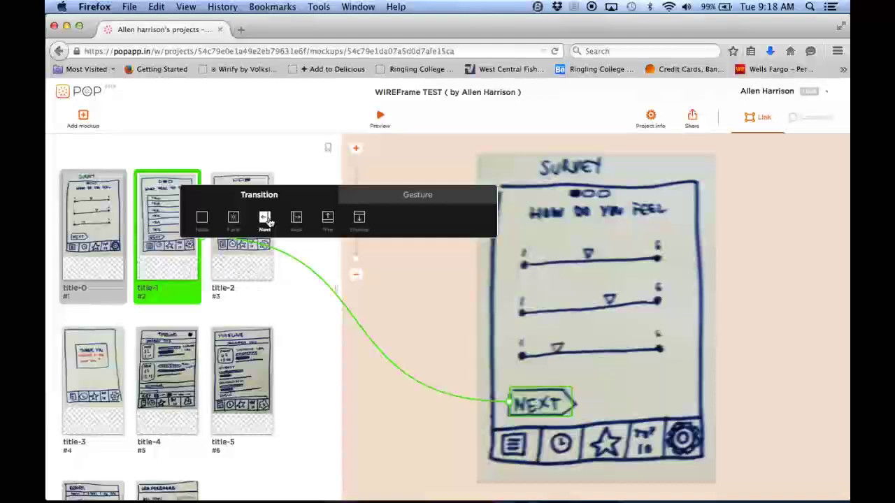
pyautogui.click(93, 216)
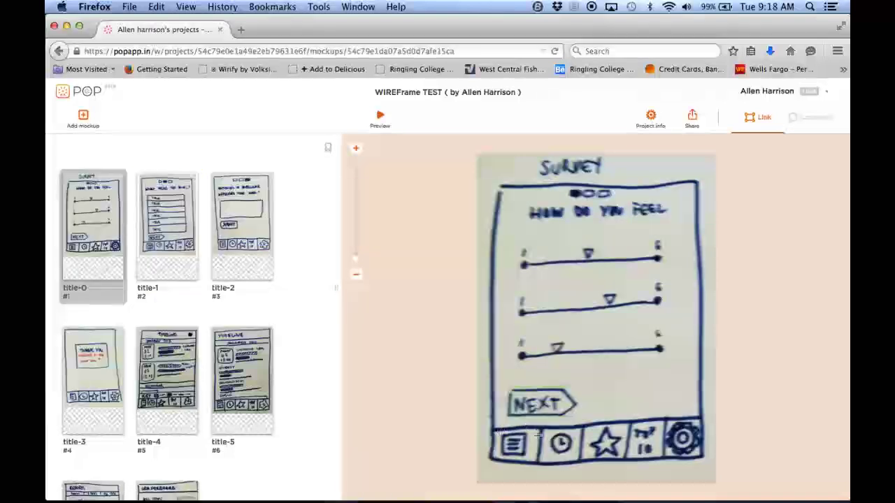
# Link a hotspot on the clock tab icon to title-4 with no transition.
pyautogui.click(578, 462)
pyautogui.click(512, 409)
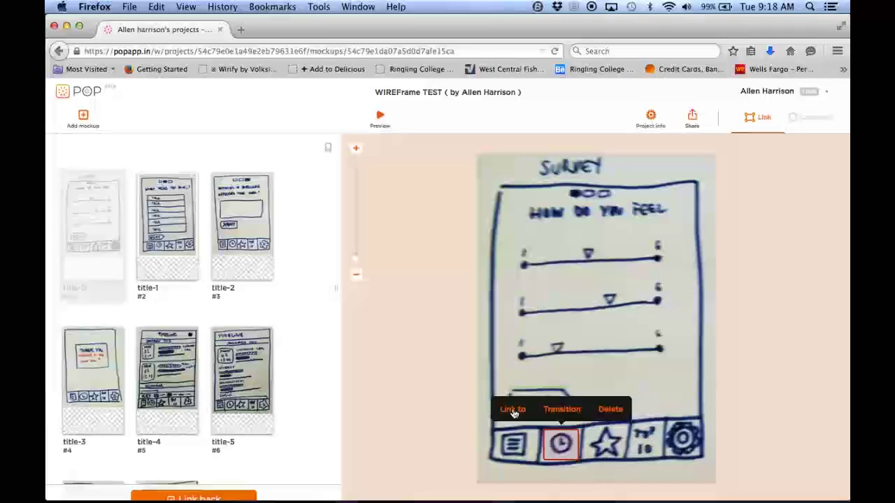
pyautogui.click(165, 366)
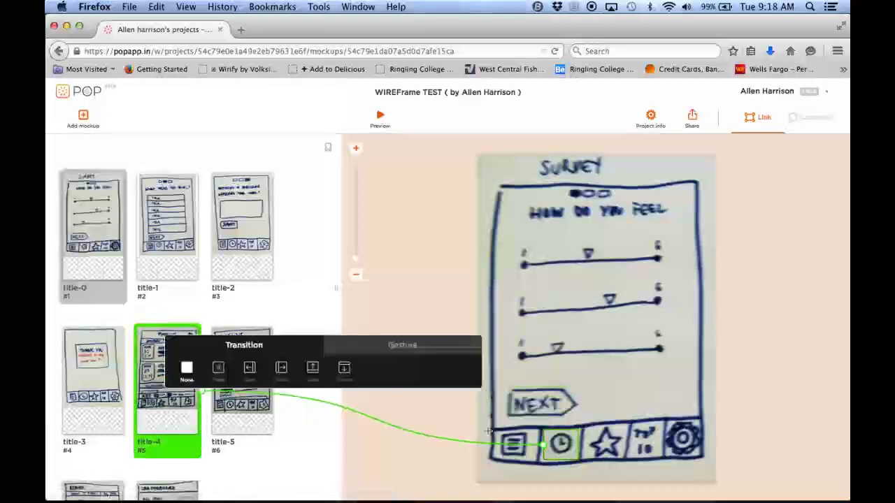
pyautogui.click(187, 373)
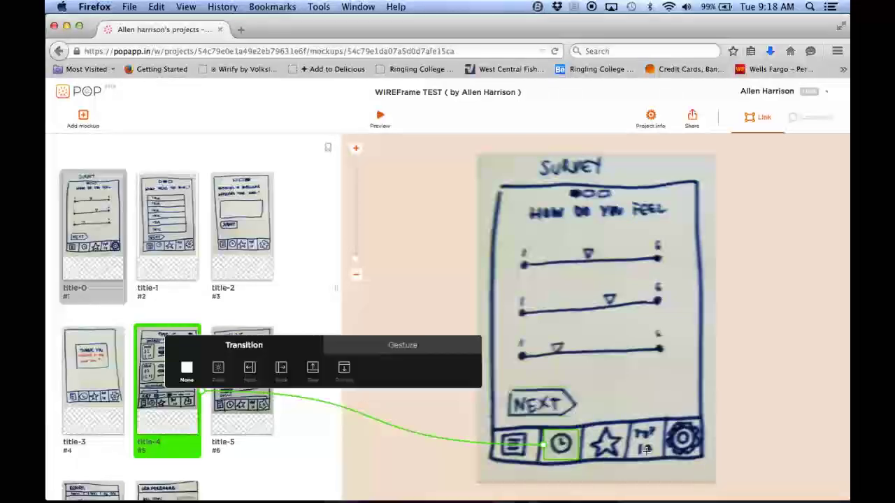
# Draw a hotspot over the star tab icon and link it to title-6.
pyautogui.moveTo(586, 423); pyautogui.dragTo(624, 461)
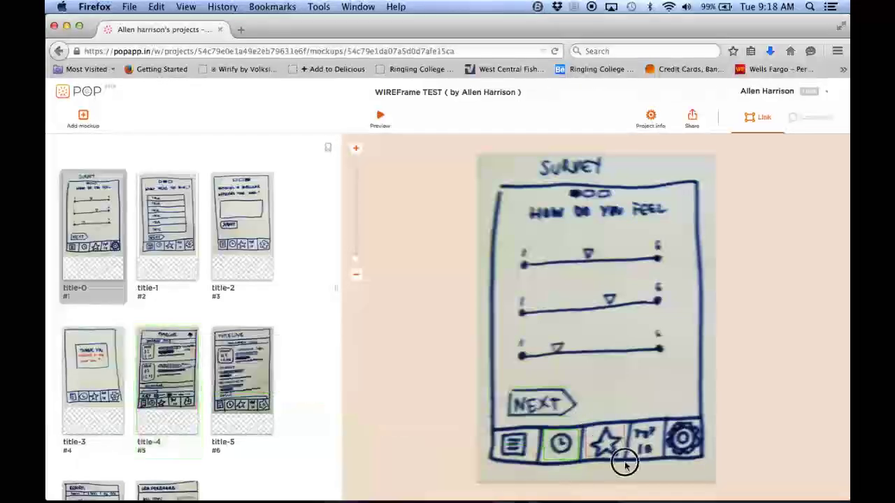
pyautogui.click(558, 406)
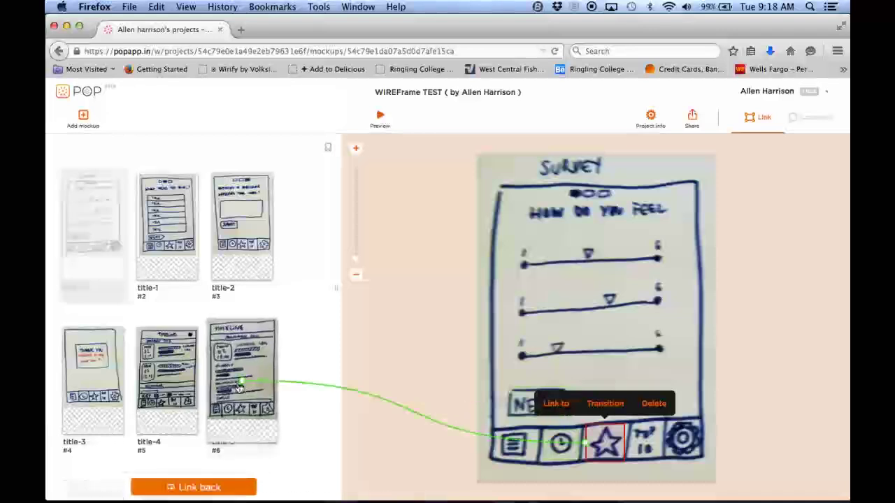
pyautogui.scroll(-3, 160, 380)
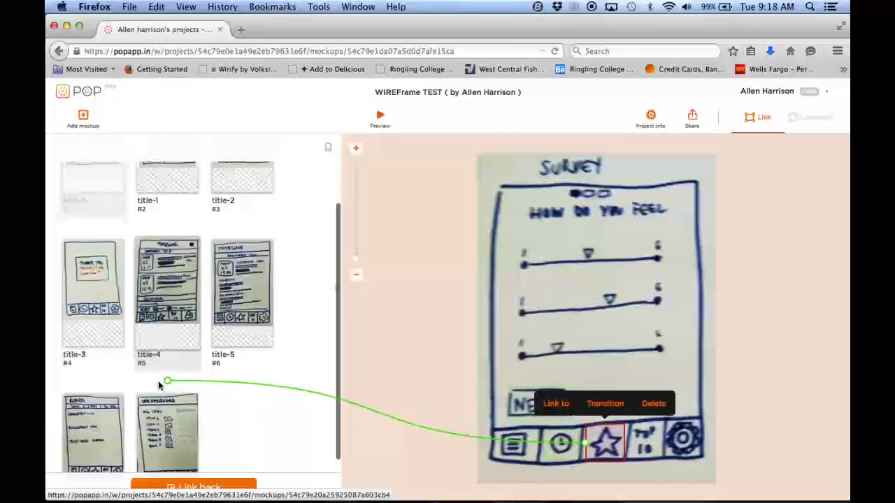
pyautogui.click(100, 427)
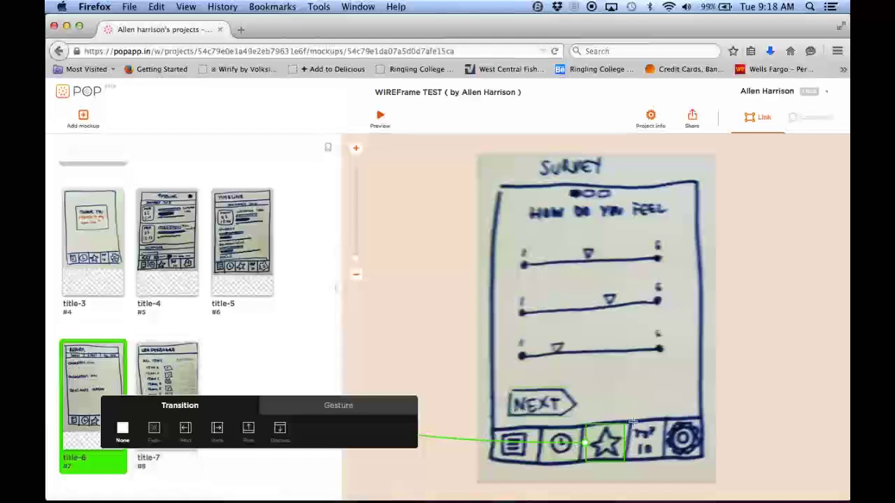
# Link the top-10 tab hotspot to the title-7 list screen with no transition.
pyautogui.click(657, 451)
pyautogui.click(598, 403)
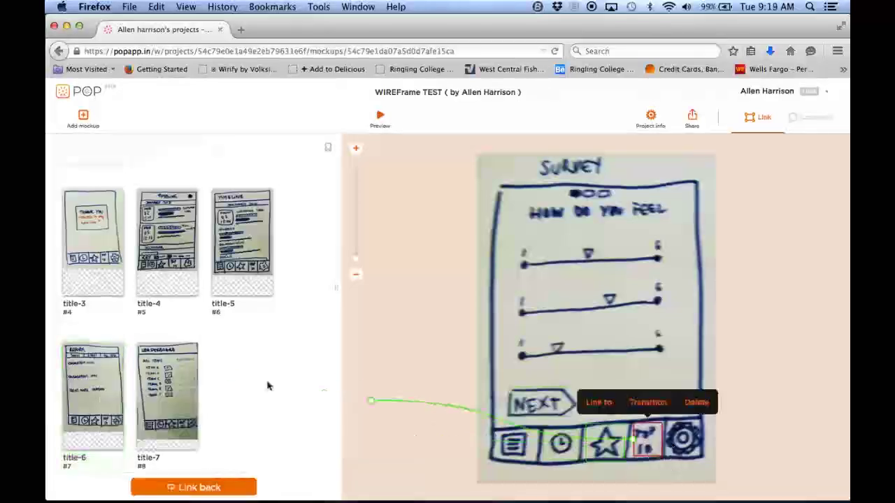
pyautogui.click(168, 391)
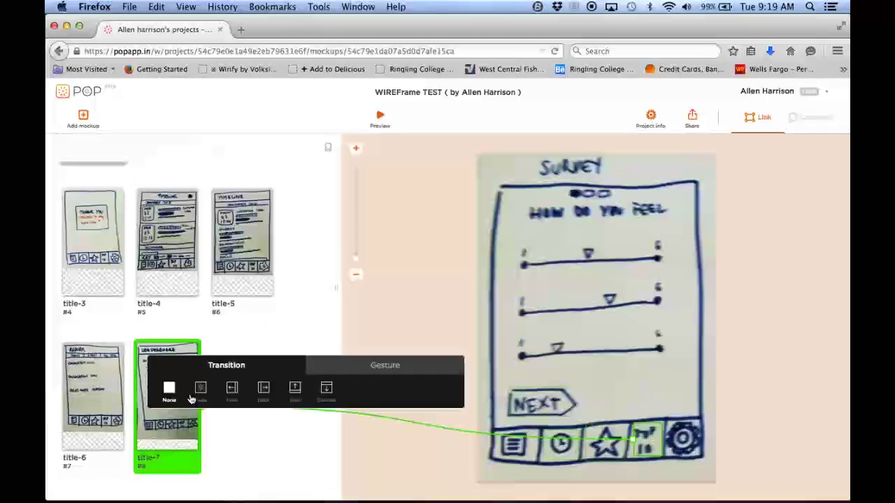
pyautogui.click(245, 171)
pyautogui.scroll(4, 160, 210)
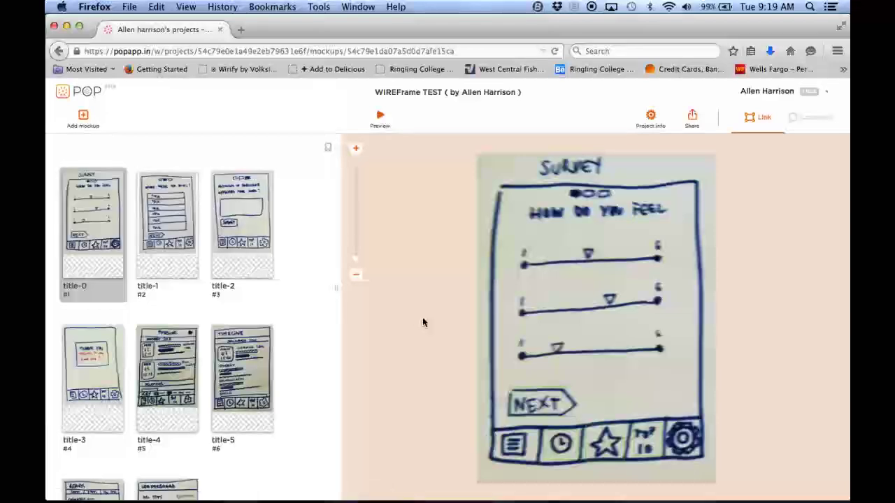
# On title-1, add a hotspot over NEXT that links to title-2.
pyautogui.click(176, 236)
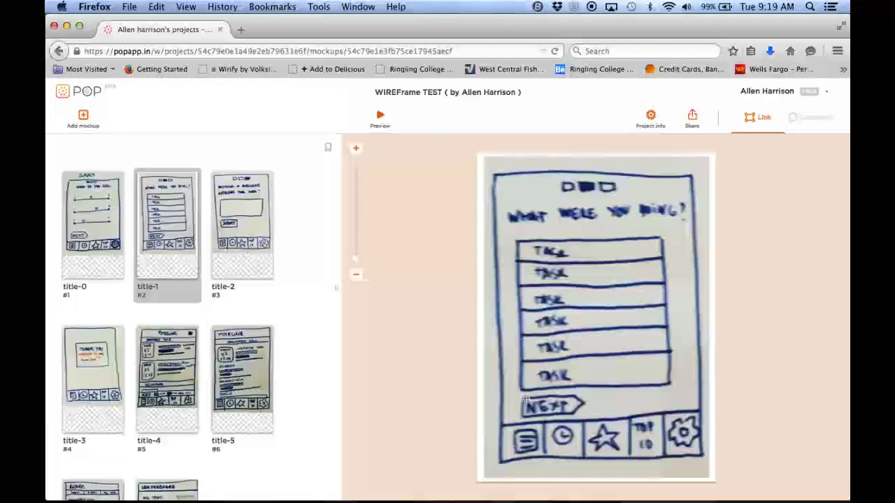
pyautogui.moveTo(522, 396); pyautogui.dragTo(582, 420)
pyautogui.click(503, 376)
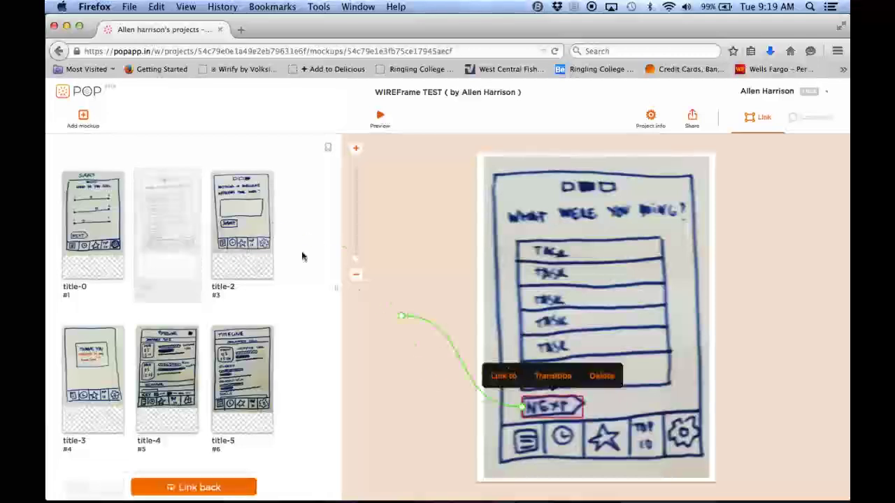
pyautogui.click(246, 215)
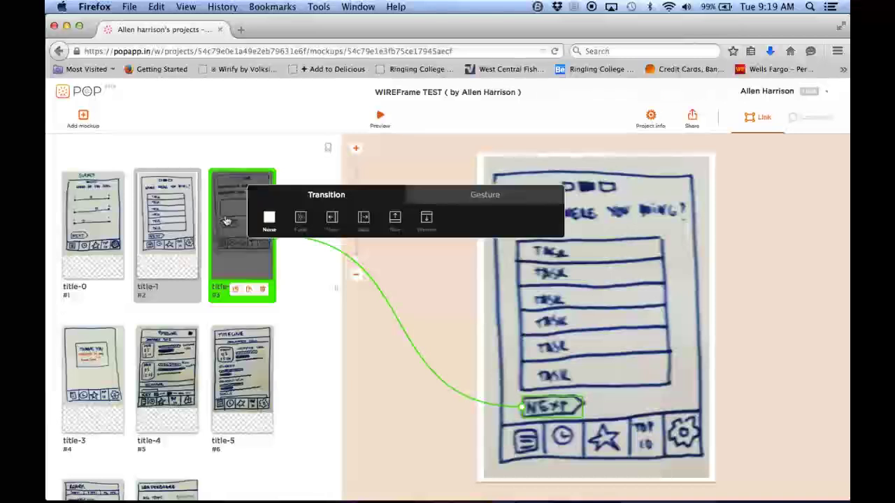
# On title-2, add a hotspot over SUBMIT that links to the Thank You screen title-3.
pyautogui.click(226, 221)
pyautogui.moveTo(504, 343); pyautogui.dragTo(582, 387)
pyautogui.click(495, 322)
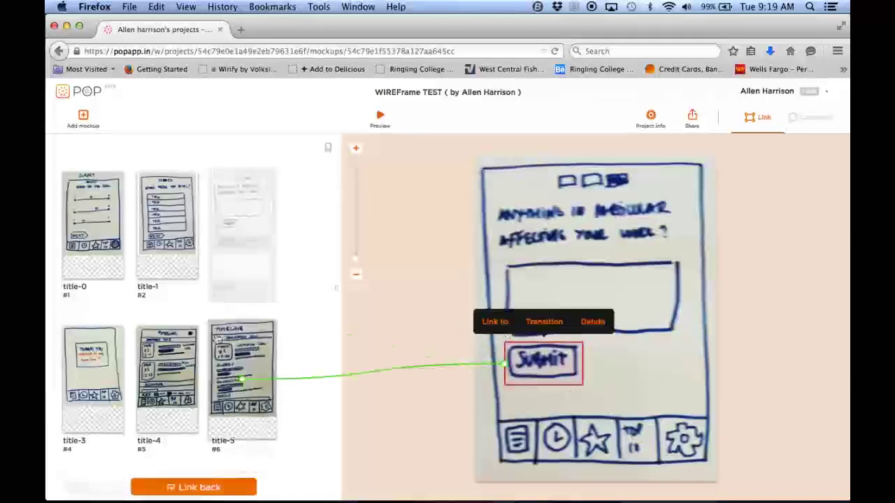
pyautogui.click(98, 356)
pyautogui.click(184, 224)
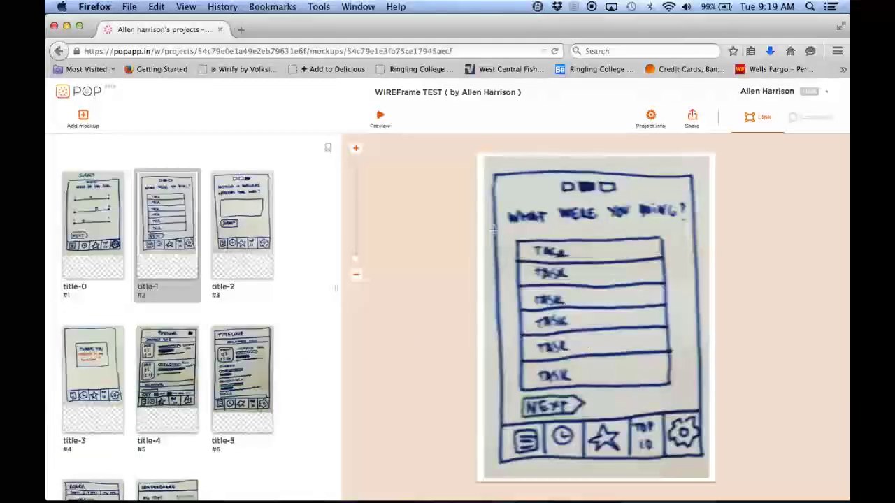
# Add a left-edge hotspot on title-1 with the Back transition triggered by Swipe right.
pyautogui.moveTo(492, 227); pyautogui.dragTo(515, 391)
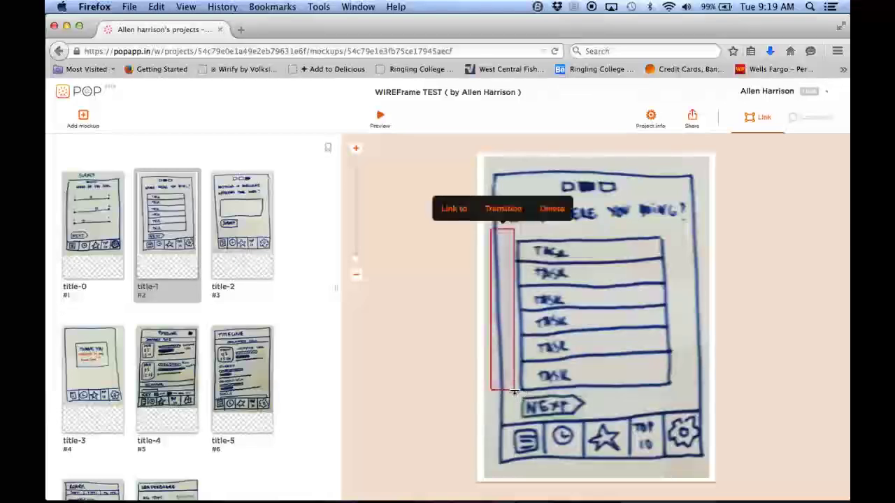
pyautogui.click(515, 207)
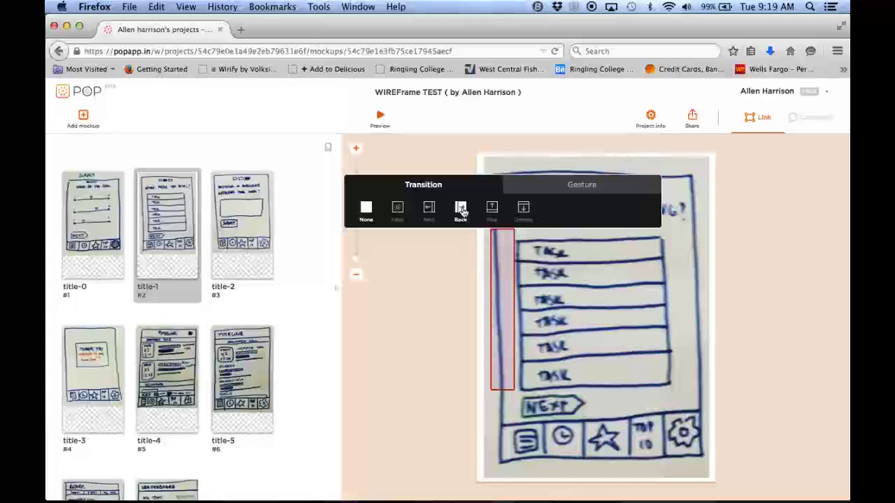
pyautogui.click(461, 208)
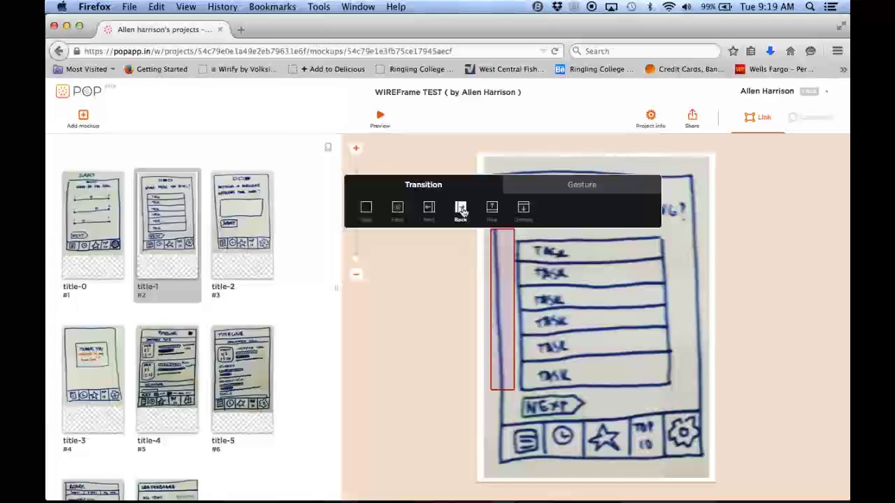
pyautogui.click(563, 189)
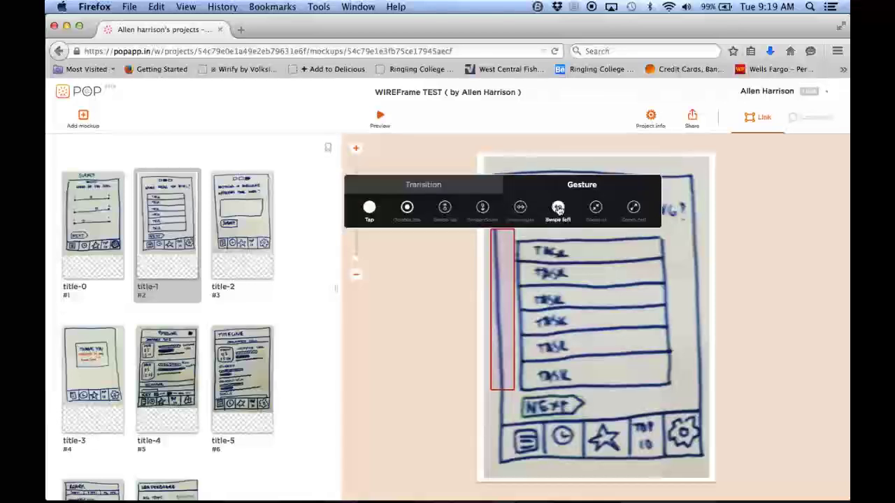
pyautogui.click(524, 207)
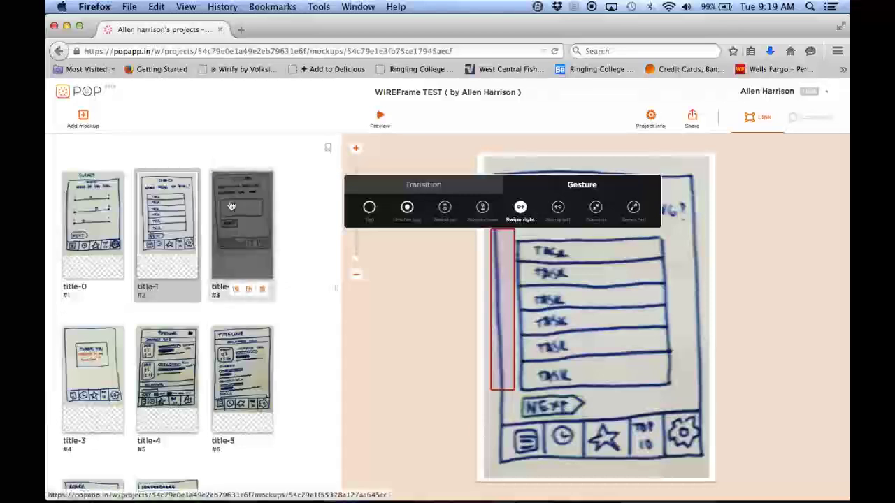
# Add a left-edge hotspot on title-2 that goes back on a Swipe right gesture.
pyautogui.click(230, 224)
pyautogui.moveTo(478, 236); pyautogui.dragTo(498, 394)
pyautogui.click(472, 213)
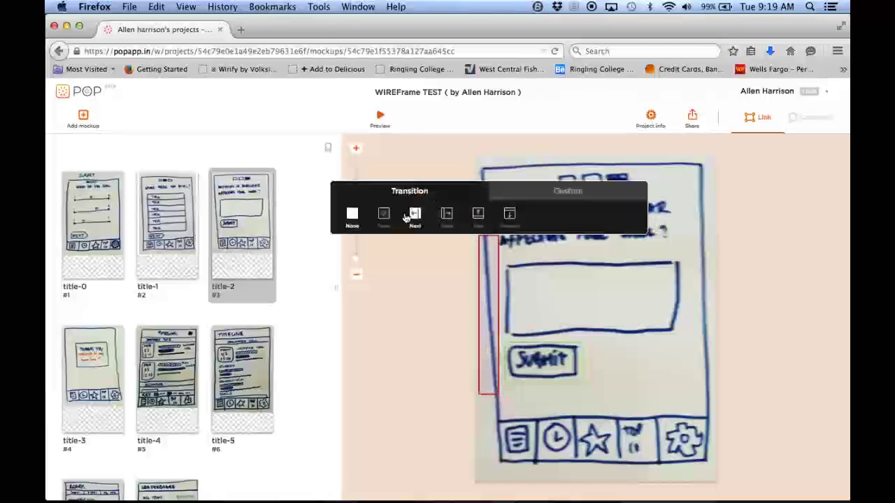
pyautogui.click(442, 217)
pyautogui.click(541, 175)
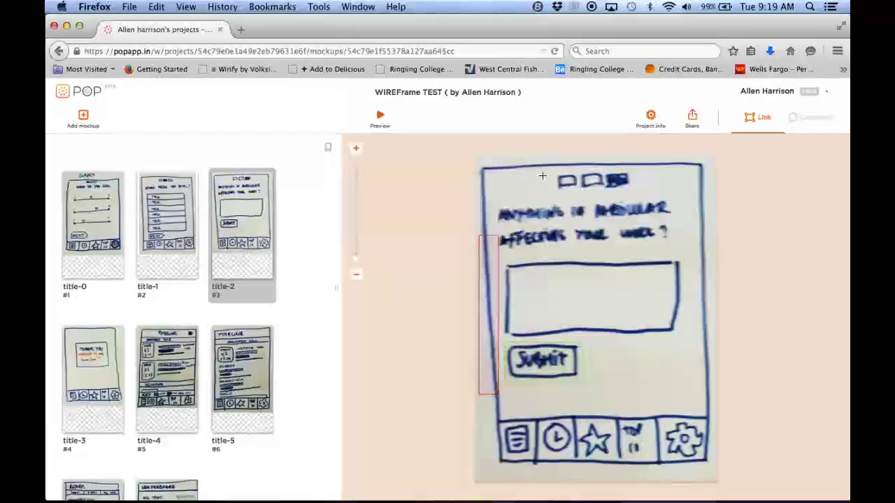
pyautogui.click(492, 258)
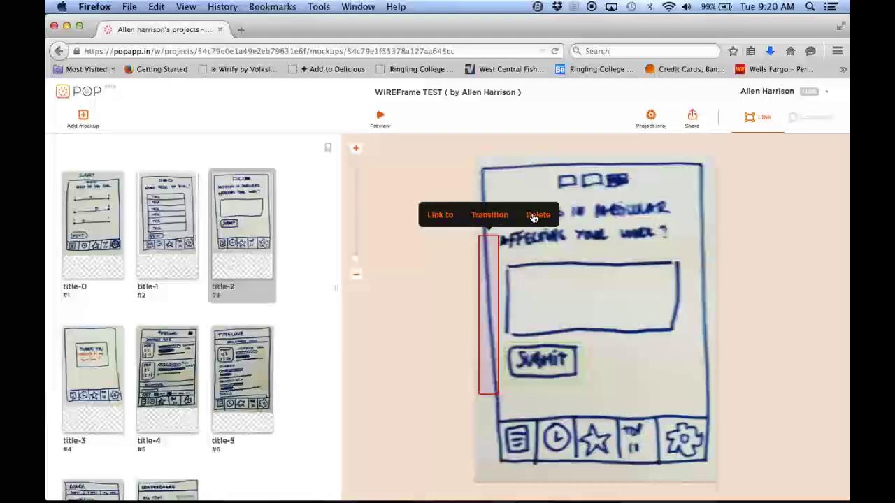
pyautogui.click(487, 217)
pyautogui.click(555, 192)
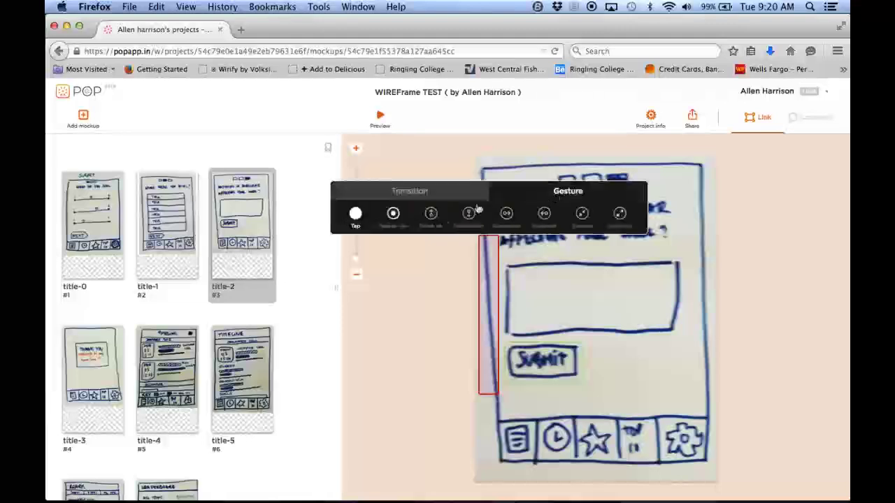
pyautogui.click(509, 216)
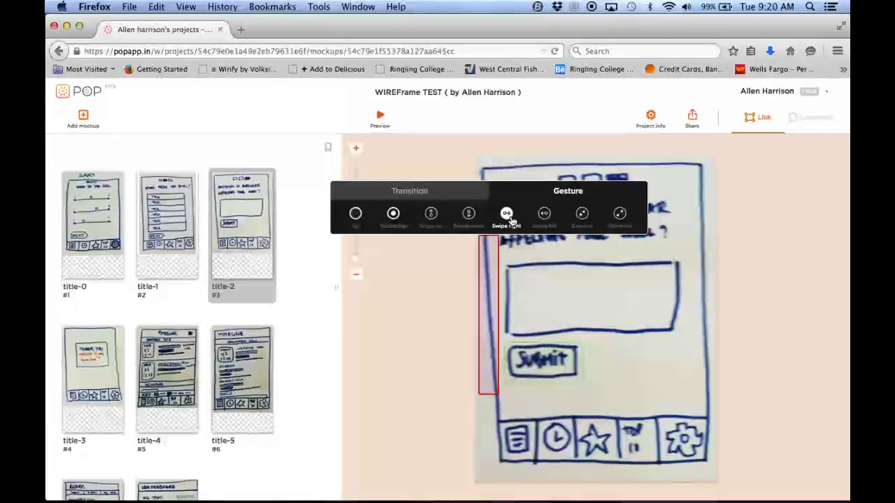
pyautogui.click(397, 155)
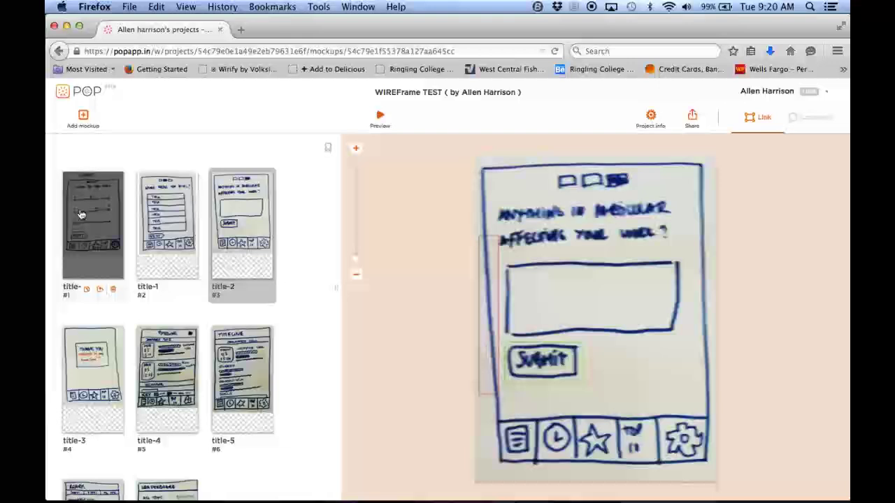
# Preview from title-0, tapping NEXT, NEXT and SUBMIT to reach the Thank You screen.
pyautogui.click(112, 183)
pyautogui.click(381, 119)
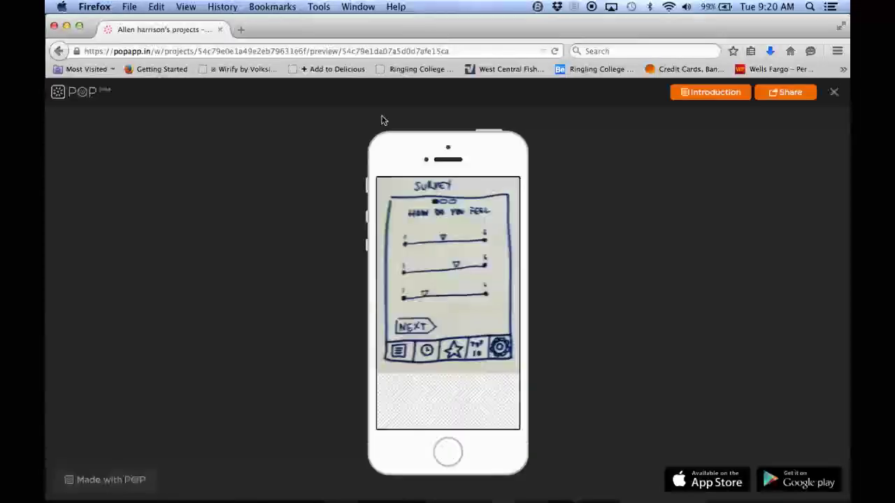
pyautogui.click(422, 328)
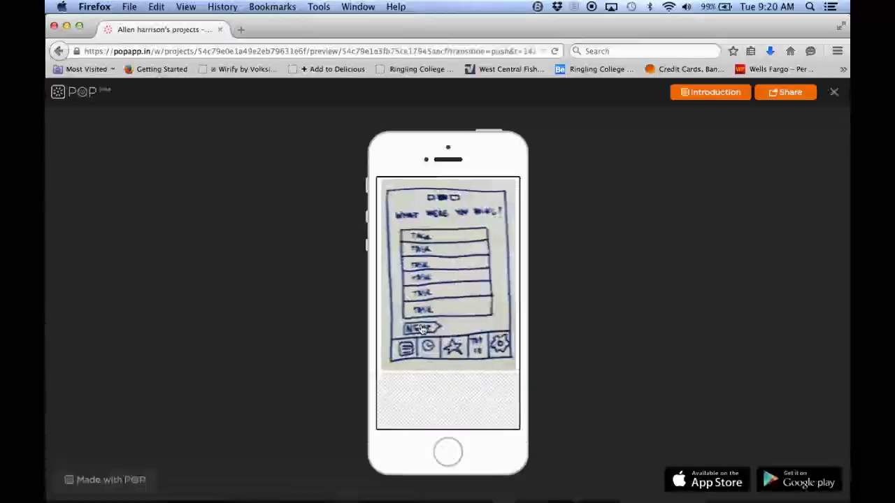
pyautogui.click(422, 328)
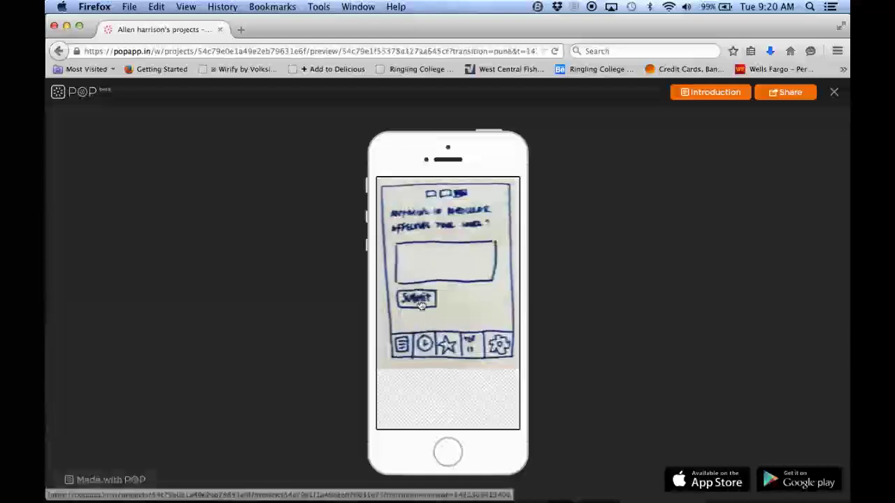
pyautogui.click(420, 304)
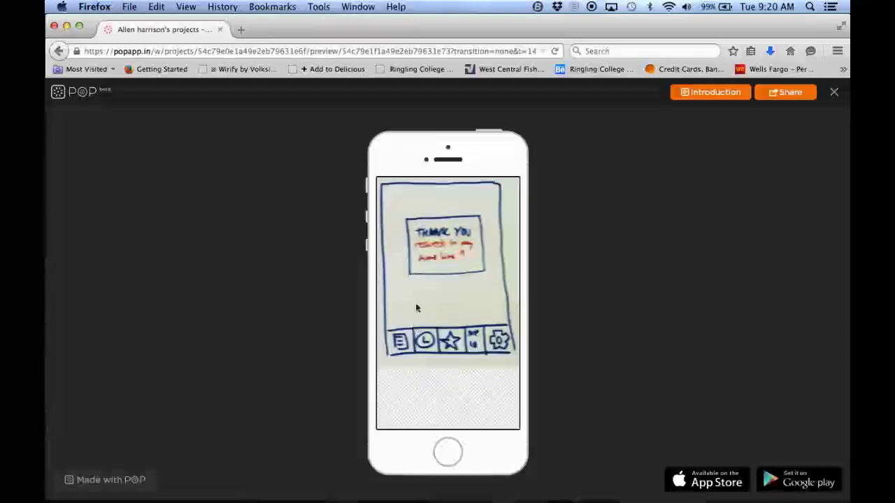
# Go back three times to return to the mockup editor.
pyautogui.click(58, 52)
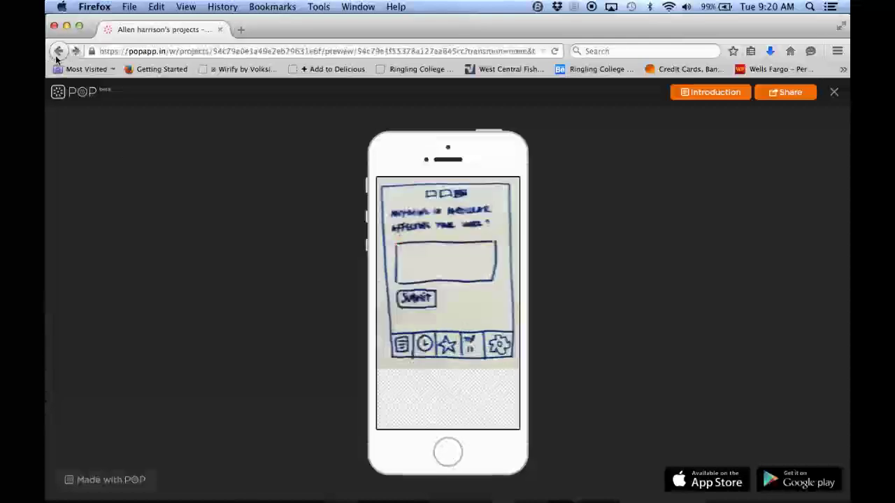
pyautogui.click(58, 52)
pyautogui.click(58, 52)
pyautogui.click(58, 52)
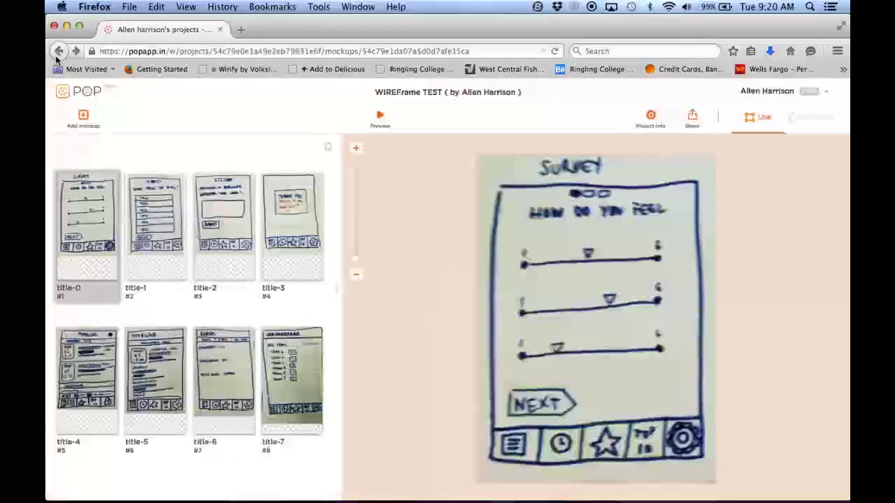